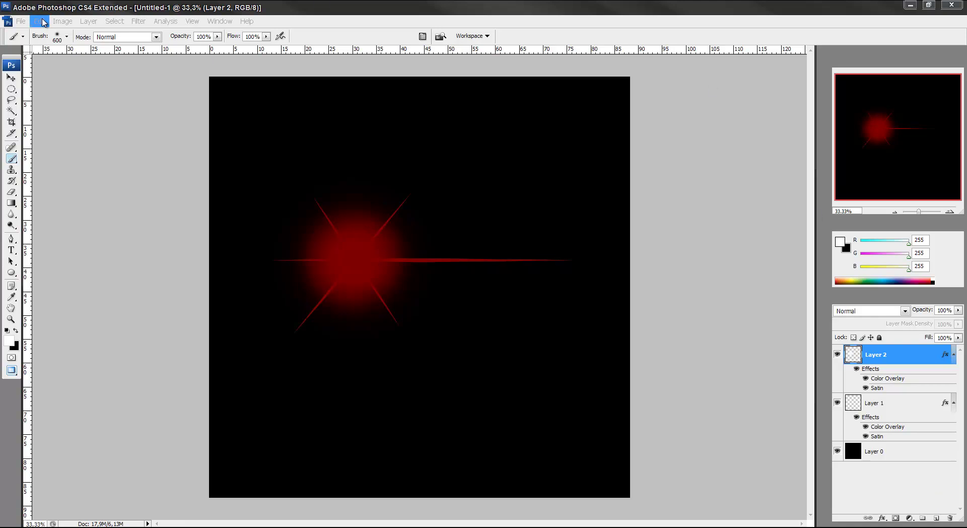
# Create a new 2500 × 2500 pixel RGB document at 72 pixels/inch with transparent background contents
pyautogui.click(23, 21)
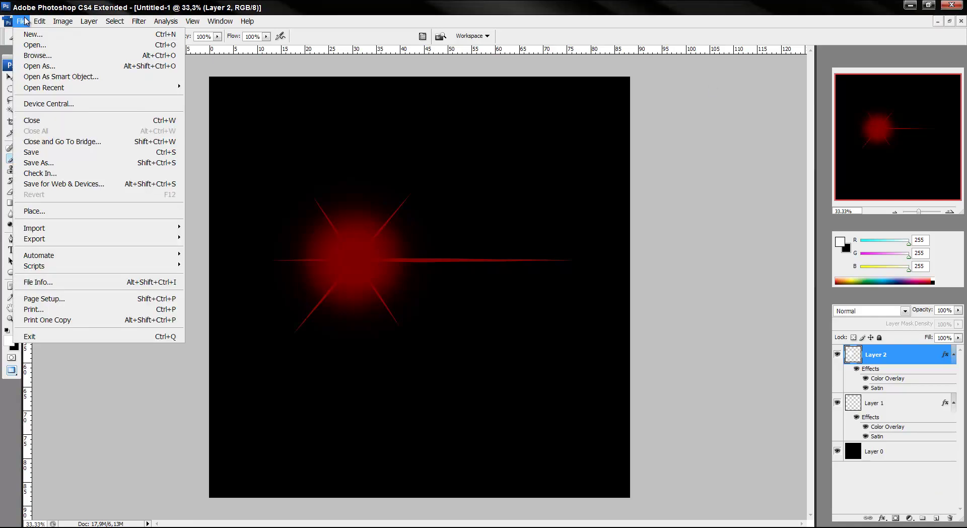
pyautogui.click(33, 34)
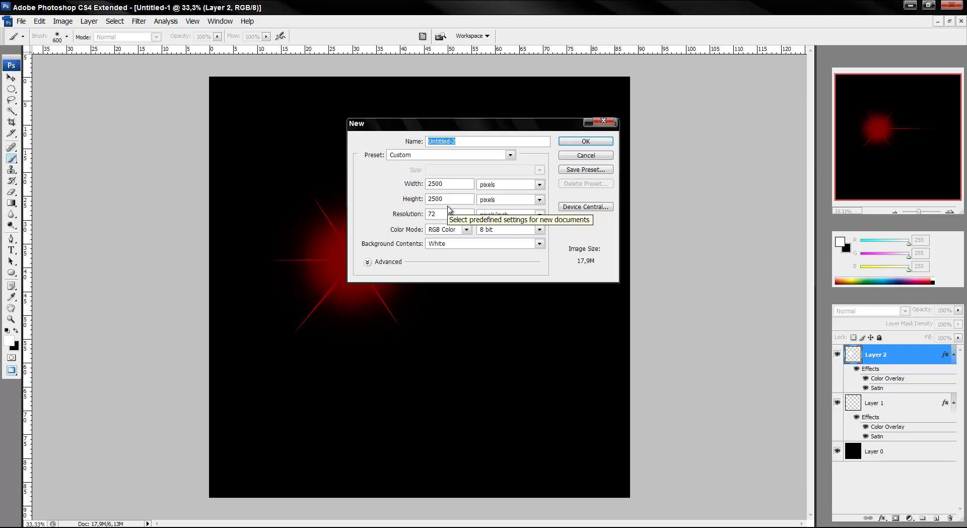
pyautogui.click(447, 244)
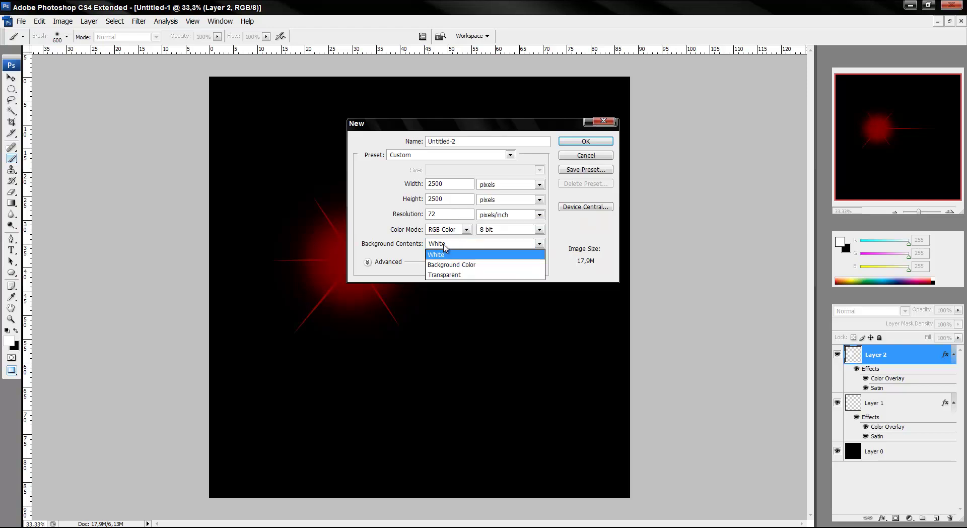
pyautogui.click(457, 275)
pyautogui.click(578, 140)
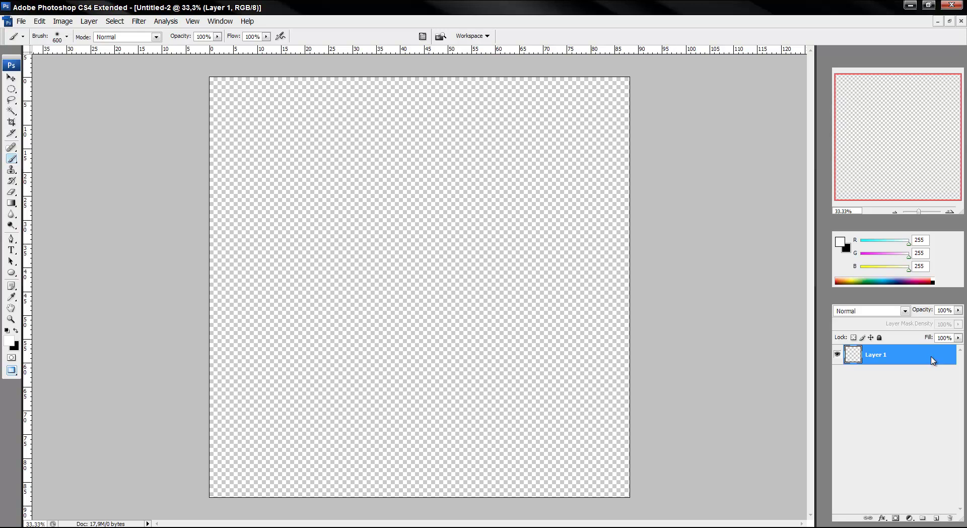
# Place a horizontal guide across the canvas slightly above its middle, at about 39 on the vertical ruler
pyautogui.moveTo(213, 53); pyautogui.dragTo(249, 50)
pyautogui.hotkey('ctrl', 'r')
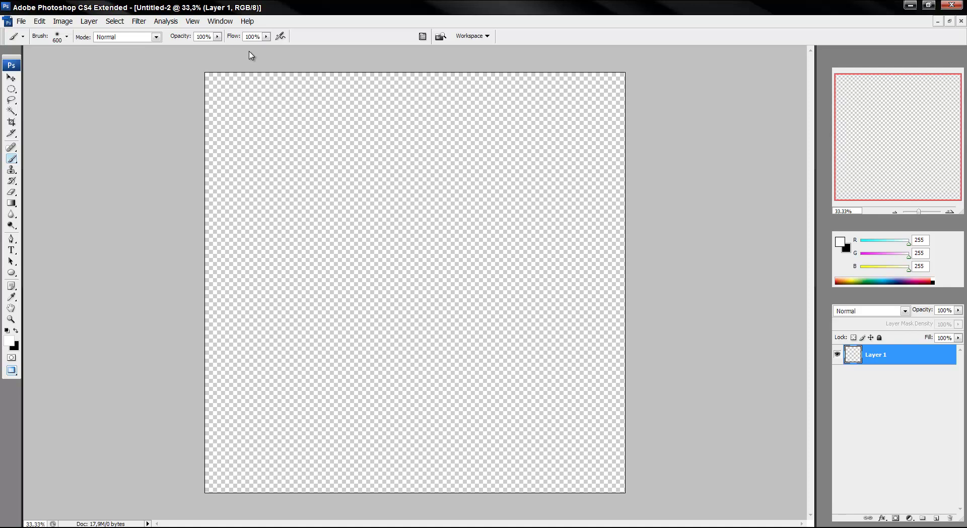
pyautogui.hotkey('ctrl', 'r')
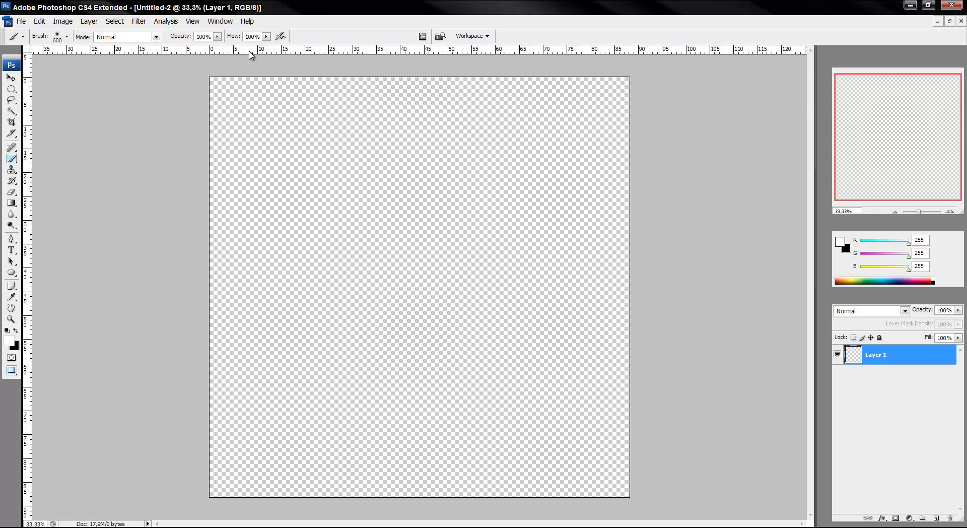
pyautogui.moveTo(251, 52); pyautogui.dragTo(237, 263)
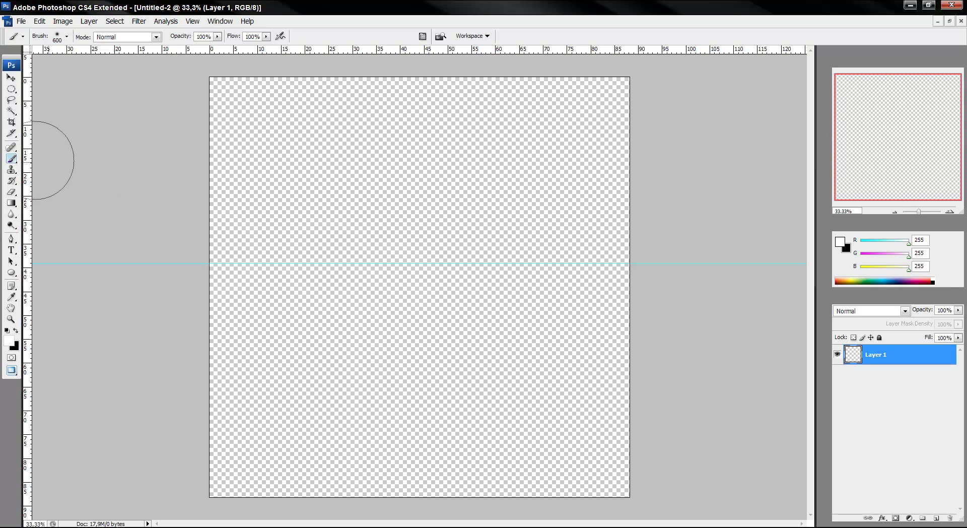
# Set the soft brush's master diameter to 40 px with 0% hardness
pyautogui.rightClick(426, 264)
pyautogui.moveTo(504, 287); pyautogui.dragTo(446, 287)
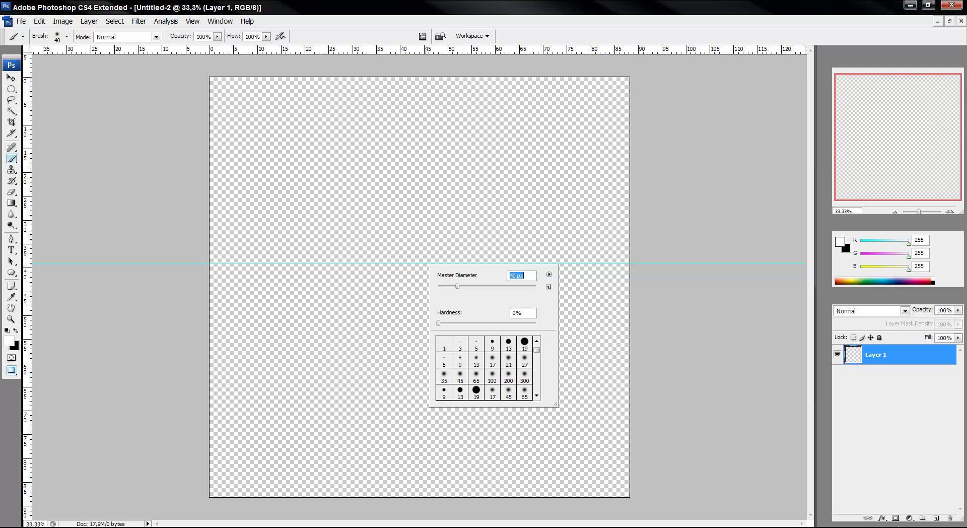
pyautogui.click(912, 360)
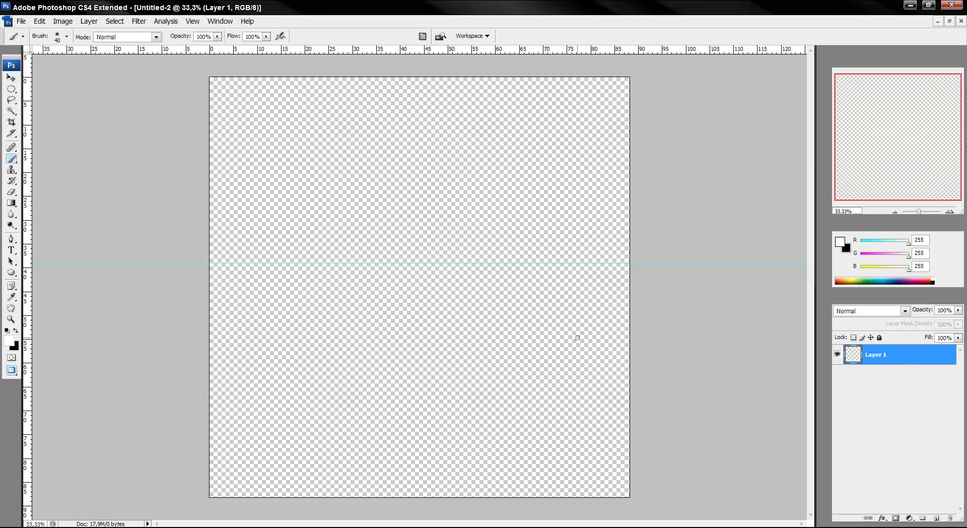
# Draw a straight Pen path along the guide, from about 10 to 79 on the horizontal ruler
pyautogui.press('p')
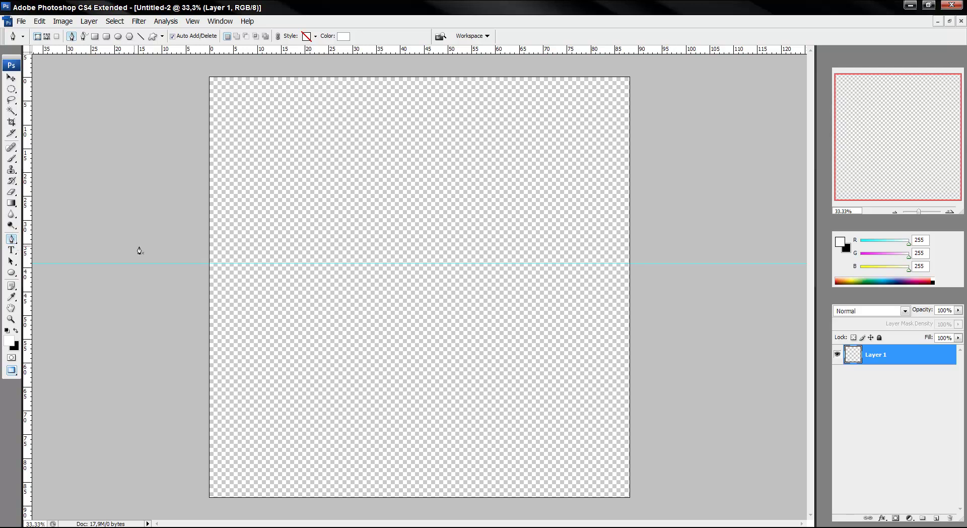
pyautogui.click(256, 263)
pyautogui.click(587, 263)
pyautogui.rightClick(414, 294)
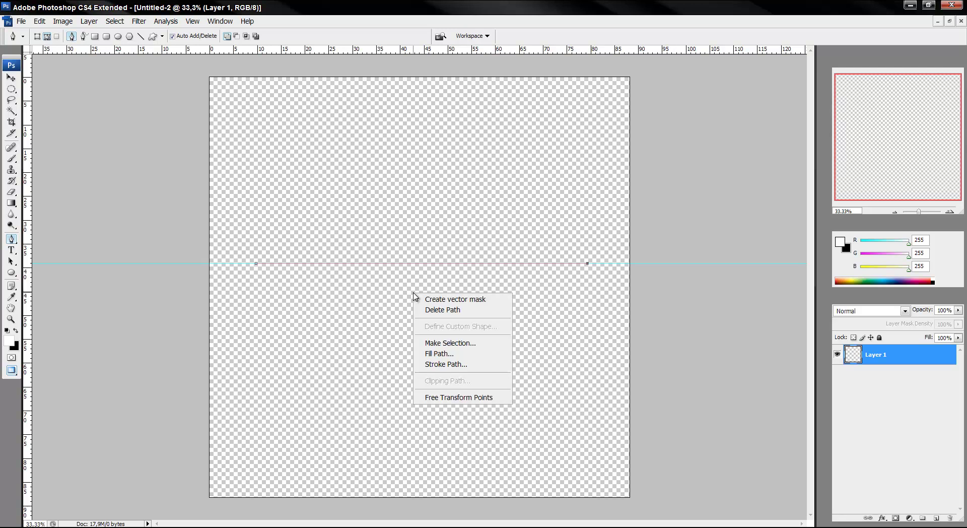
pyautogui.click(446, 364)
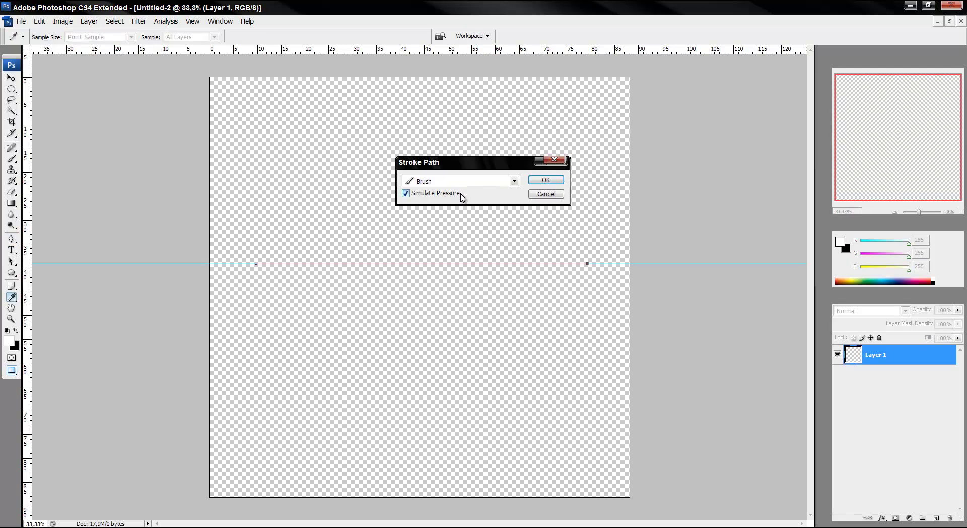
pyautogui.click(546, 194)
# Stroke the horizontal path with the Brush using Simulate Pressure, dismiss the path and hide the guide
pyautogui.rightClick(463, 285)
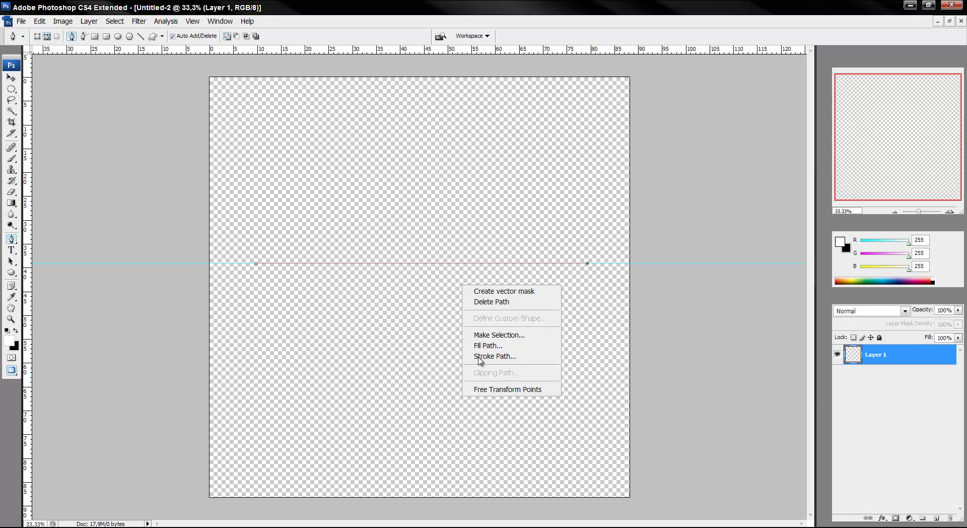
pyautogui.click(479, 356)
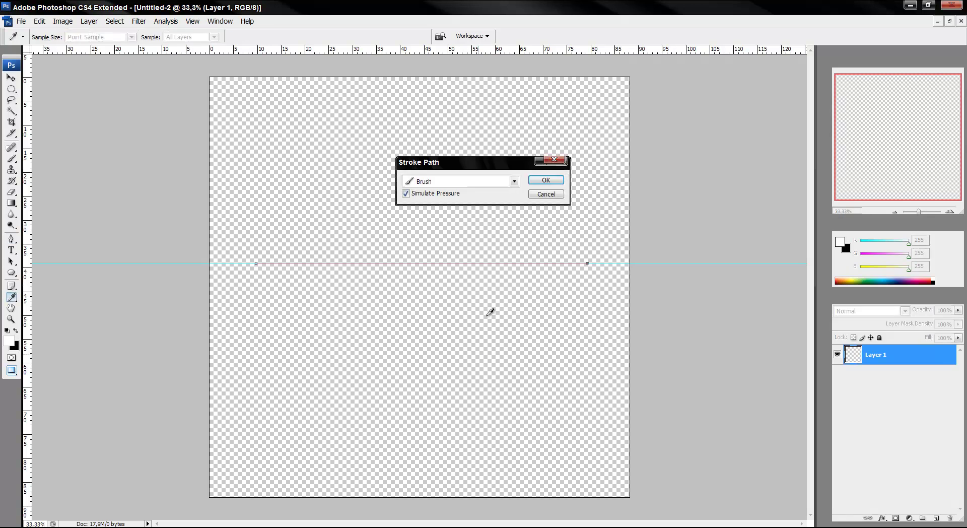
pyautogui.click(429, 185)
pyautogui.click(436, 204)
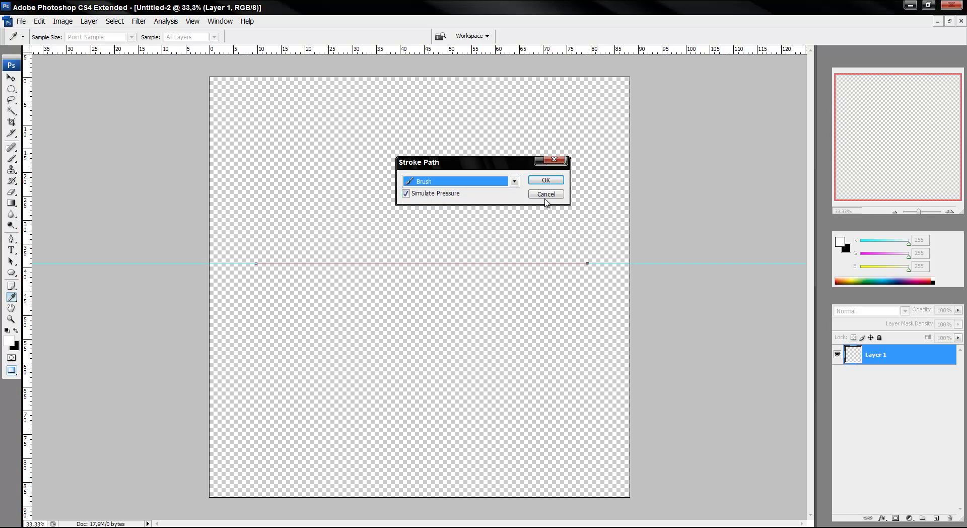
pyautogui.click(546, 180)
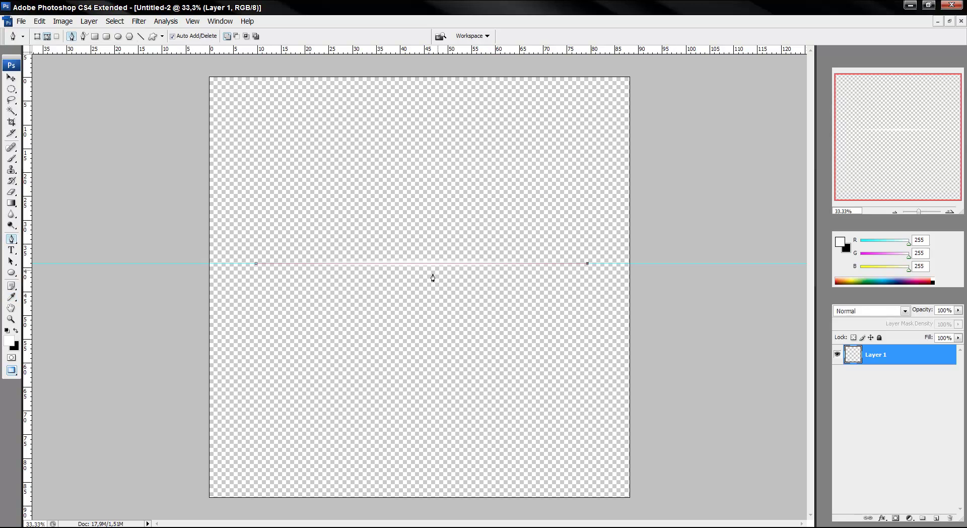
pyautogui.press('Return')
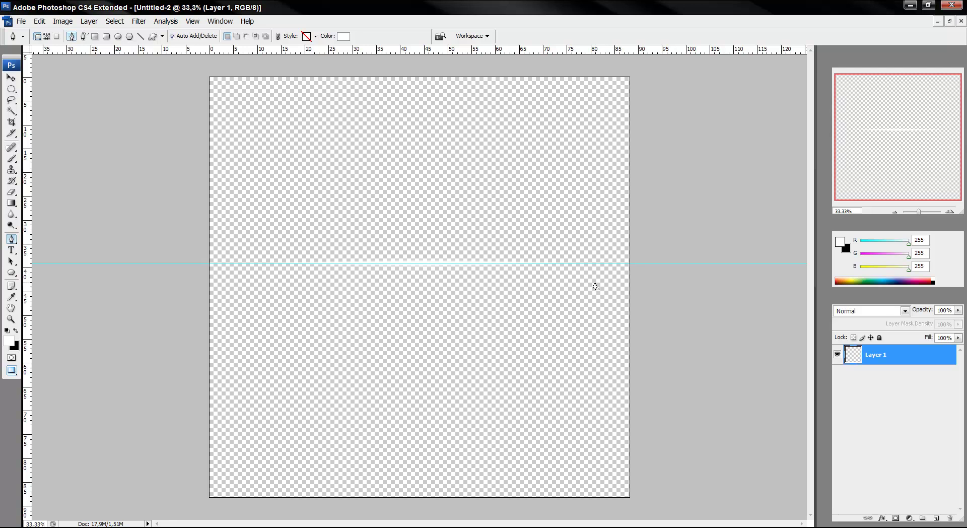
pyautogui.hotkey('ctrl', 'h')
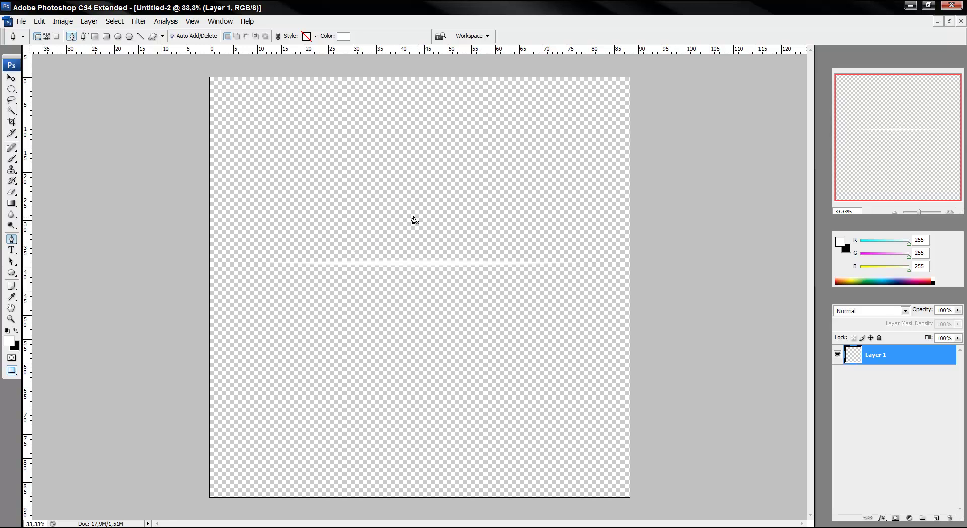
# Draw a diagonal Pen path rising to the right across the horizontal streak's left part and stroke it with the brush
pyautogui.click(375, 205)
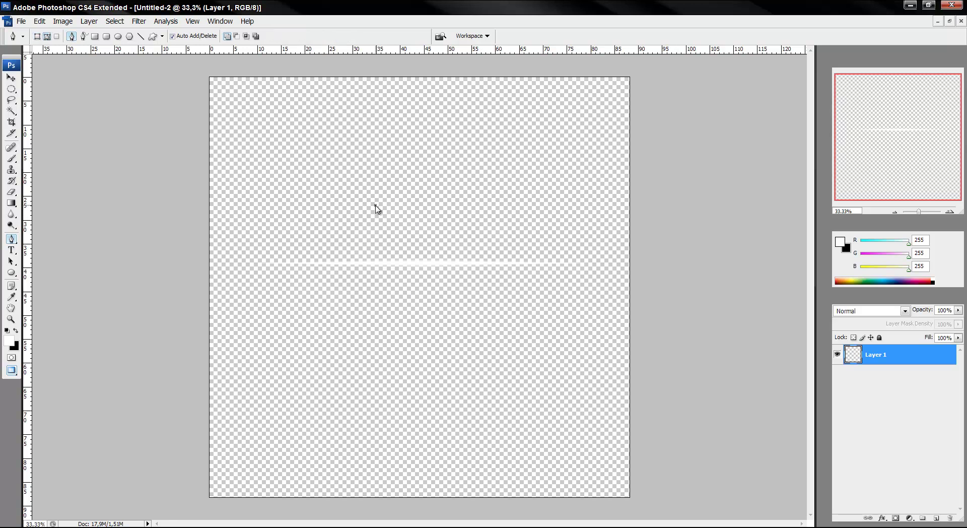
pyautogui.click(284, 338)
pyautogui.rightClick(317, 285)
pyautogui.click(355, 333)
pyautogui.press('Return')
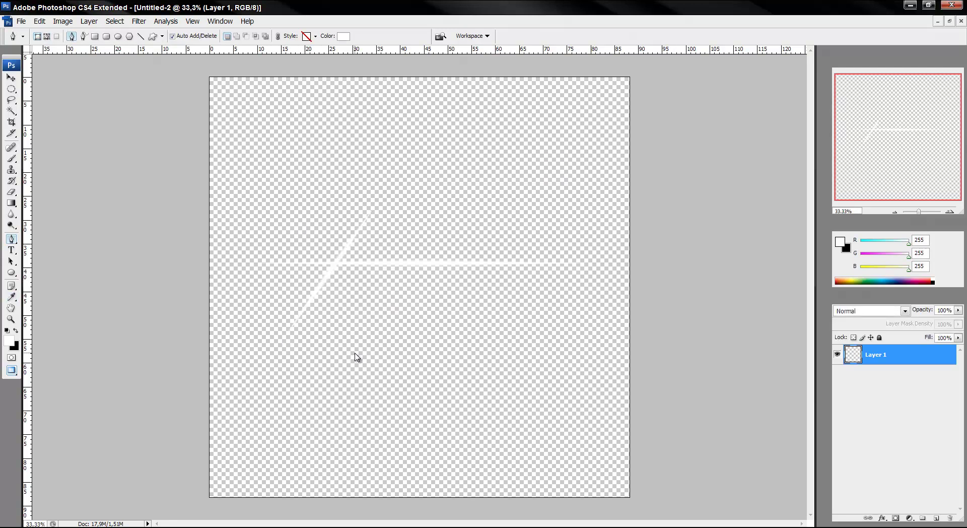
# Draw a shorter diagonal Pen path descending to the right through the rays' crossing point and stroke it with the brush
pyautogui.click(309, 215)
pyautogui.click(359, 320)
pyautogui.rightClick(360, 320)
pyautogui.click(409, 414)
pyautogui.press('Return')
# Add a new layer beneath Layer 1 and fill it with Black in Normal mode at 100% opacity
pyautogui.click(936, 517)
pyautogui.moveTo(901, 364); pyautogui.dragTo(889, 421)
pyautogui.hotkey('shift', 'F5')
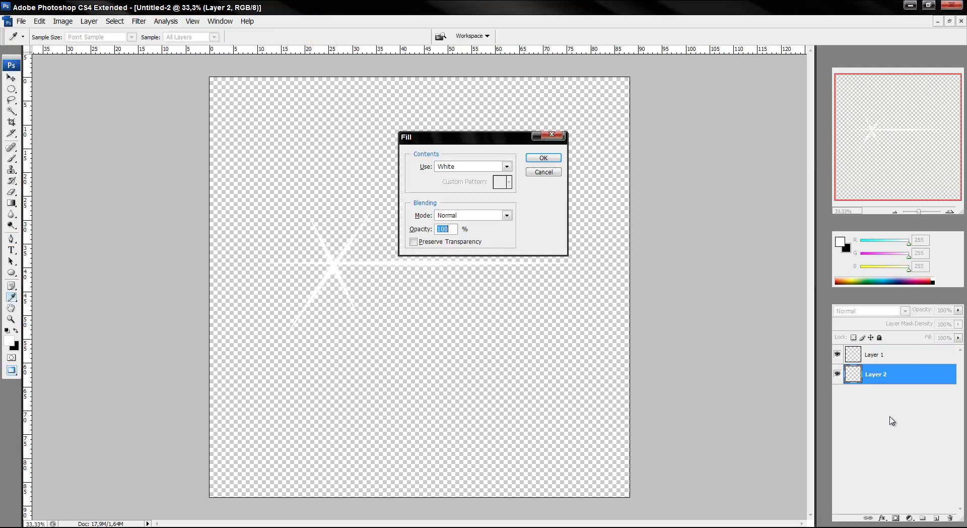
pyautogui.click(493, 165)
pyautogui.click(484, 248)
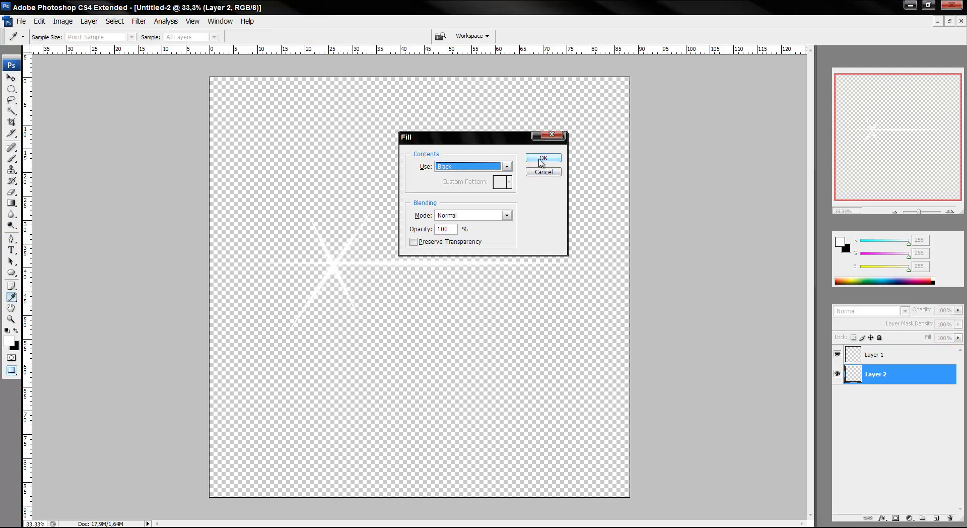
pyautogui.click(543, 158)
pyautogui.press('p')
pyautogui.click(938, 412)
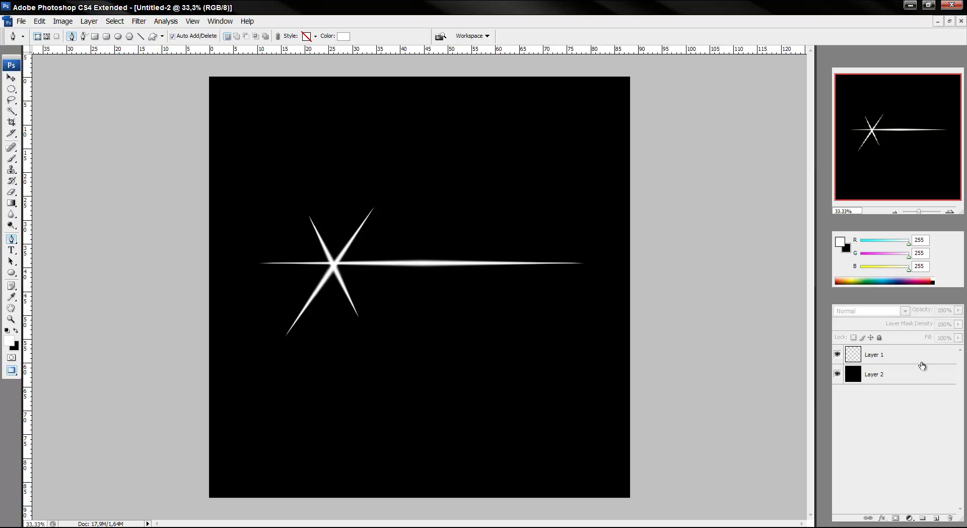
# Add a new layer above Layer 1 and set the soft brush's master diameter to 600 px
pyautogui.click(920, 358)
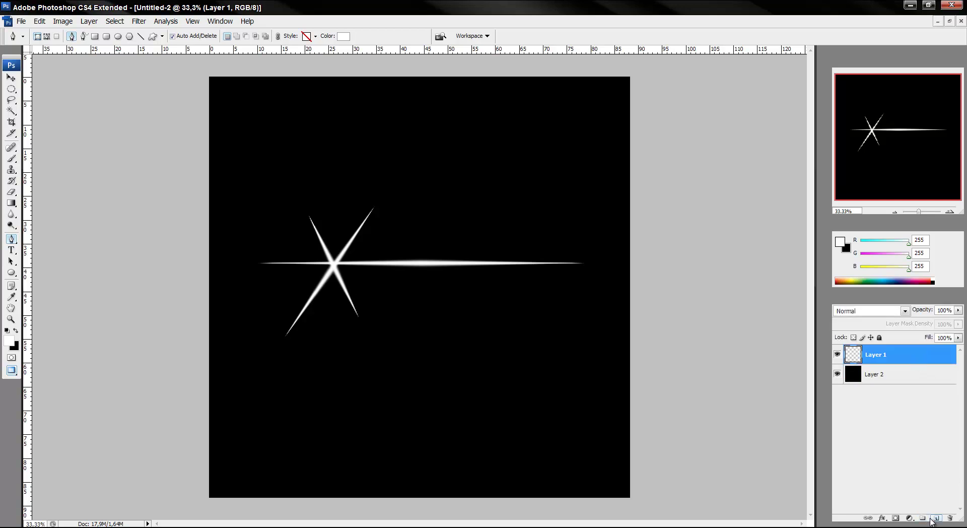
pyautogui.click(936, 518)
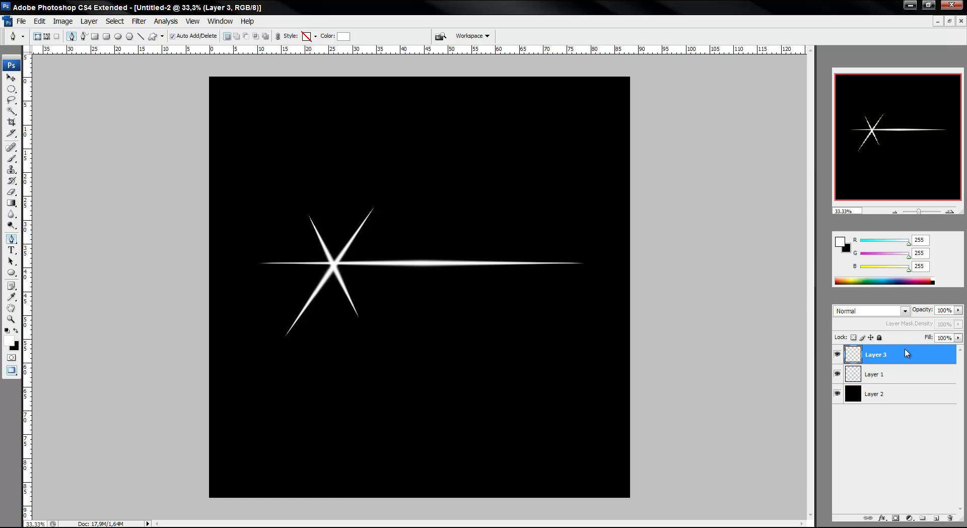
pyautogui.click(11, 158)
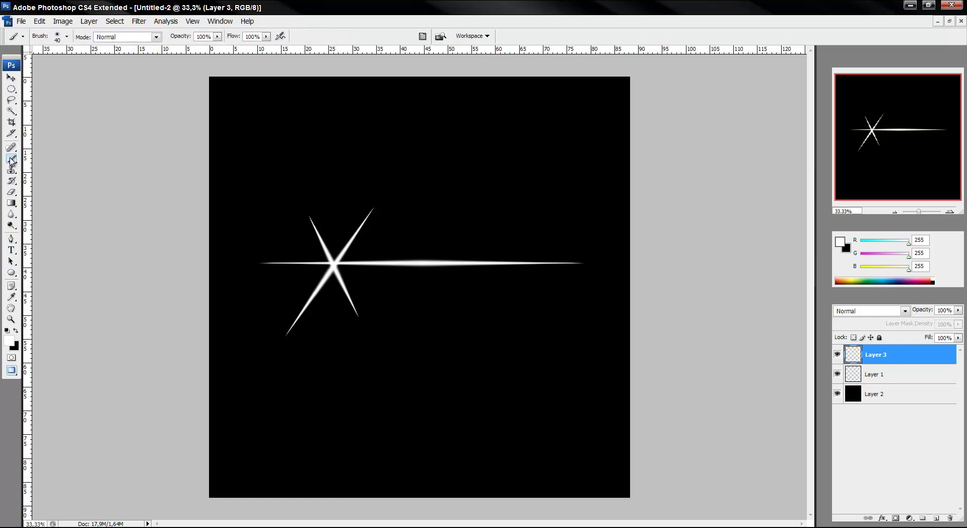
pyautogui.rightClick(333, 266)
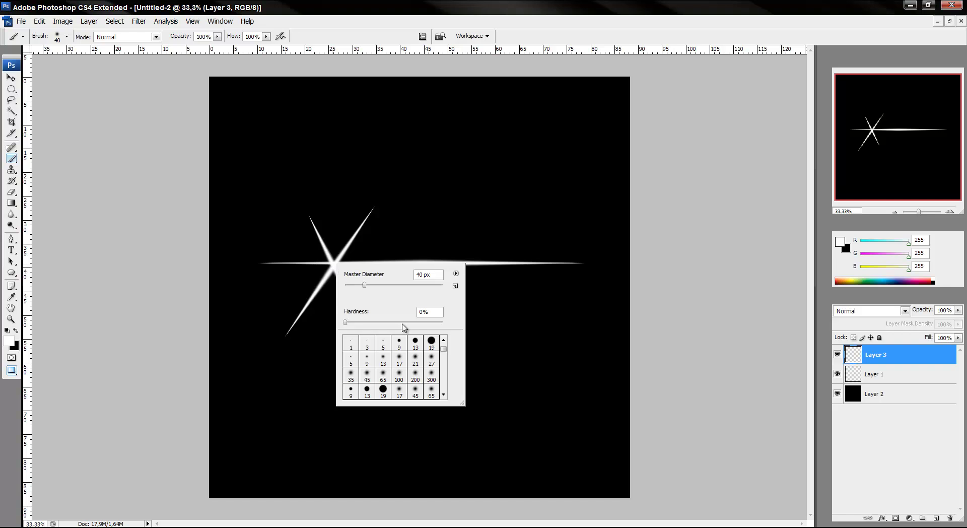
pyautogui.click(431, 376)
pyautogui.doubleClick(422, 274)
pyautogui.write('600')
# Paint a white glow on Layer 3 with three overlapping soft brush dabs where the rays cross
pyautogui.click(334, 267)
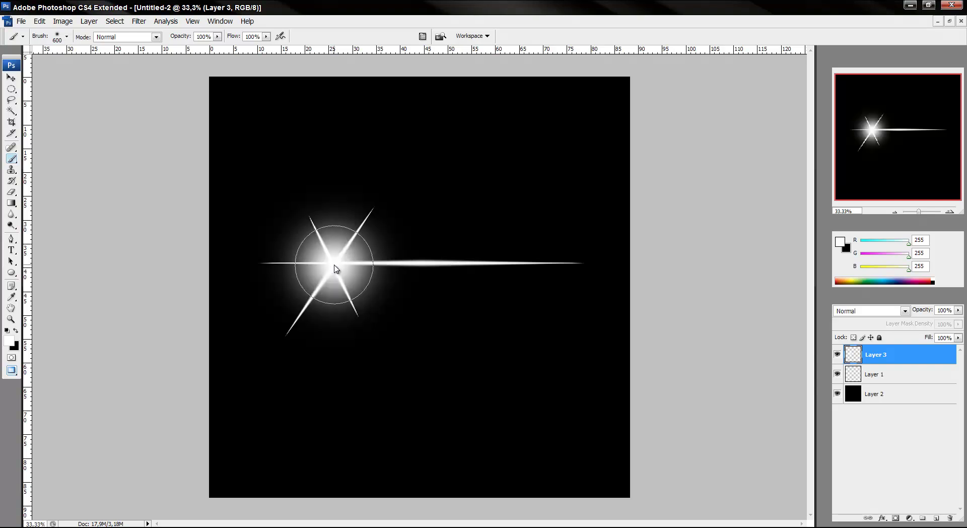
pyautogui.click(332, 268)
pyautogui.click(332, 268)
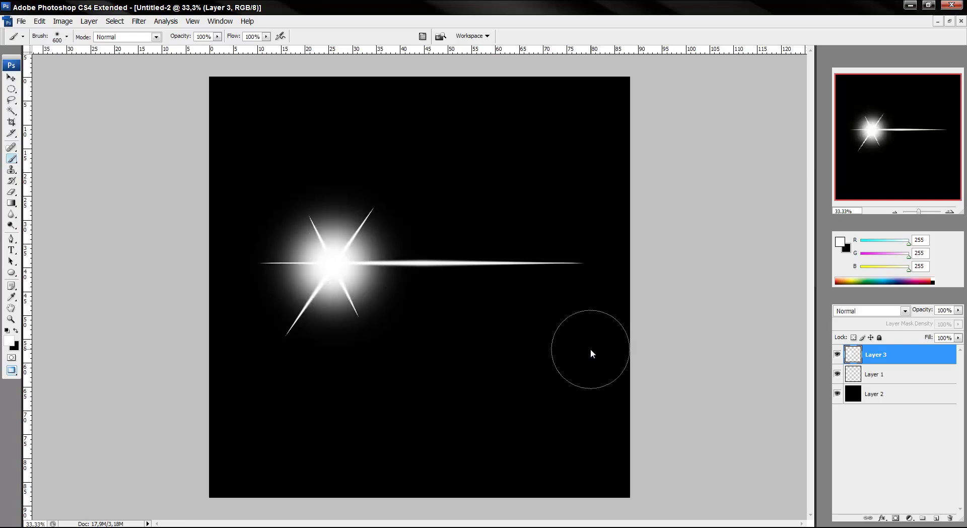
# Apply a red Color Overlay in Normal mode at 100% opacity to the rays on Layer 1
pyautogui.click(912, 377)
pyautogui.doubleClick(915, 376)
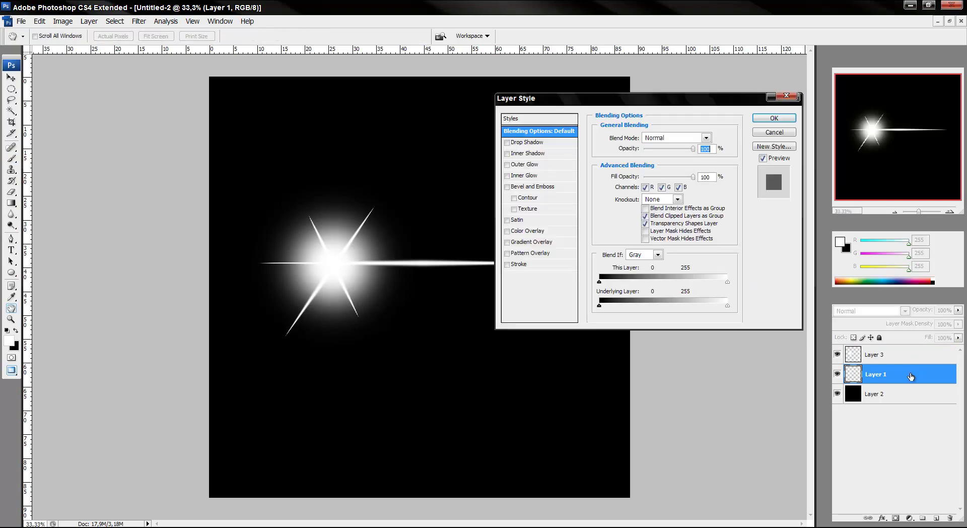
pyautogui.click(525, 232)
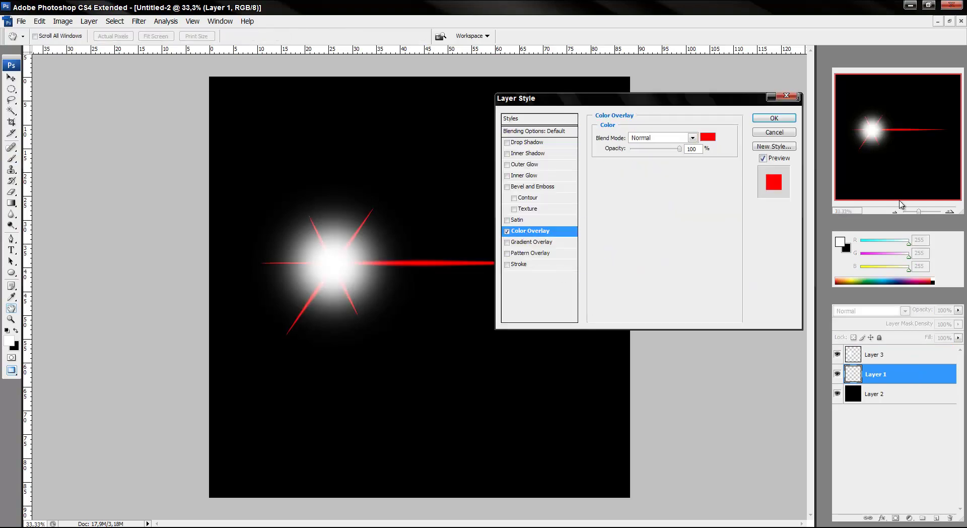
# Add a Satin effect in Multiply mode at 50% opacity with an increased distance to Layer 1, and hide Layer 3
pyautogui.click(507, 220)
pyautogui.moveTo(645, 182); pyautogui.dragTo(664, 183)
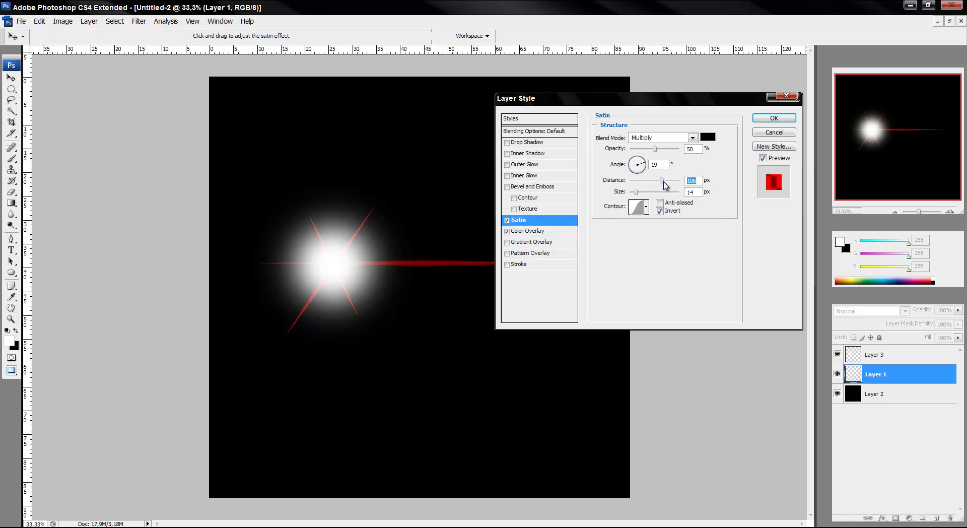
pyautogui.moveTo(662, 180); pyautogui.dragTo(653, 182)
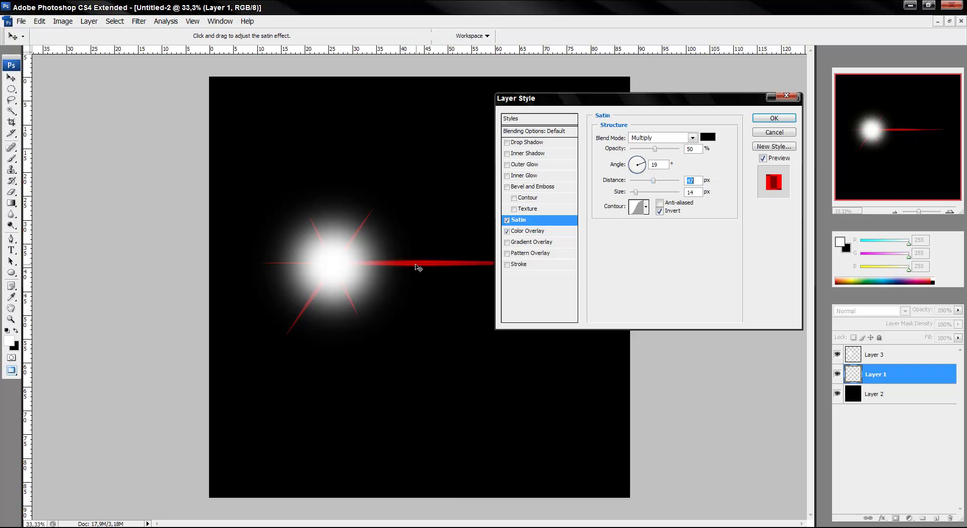
pyautogui.moveTo(660, 184); pyautogui.dragTo(666, 185)
pyautogui.click(770, 121)
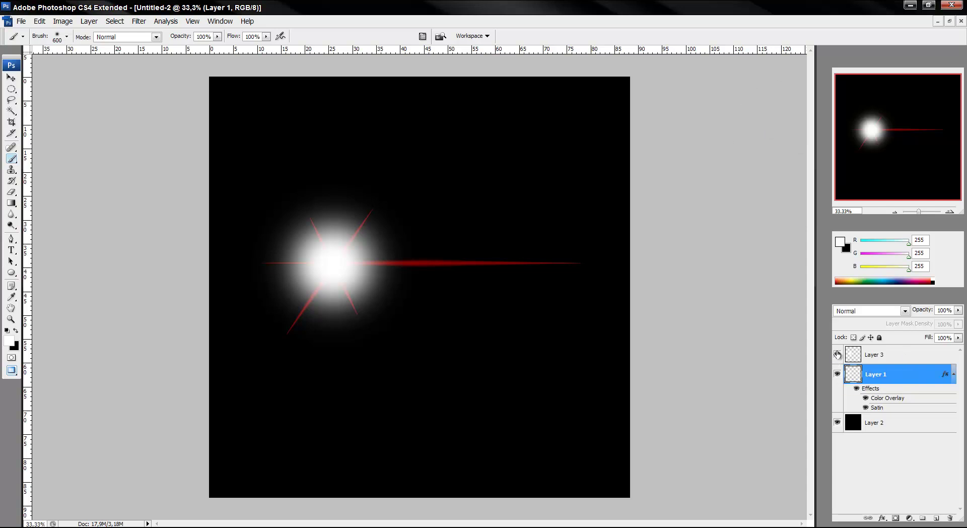
pyautogui.click(838, 354)
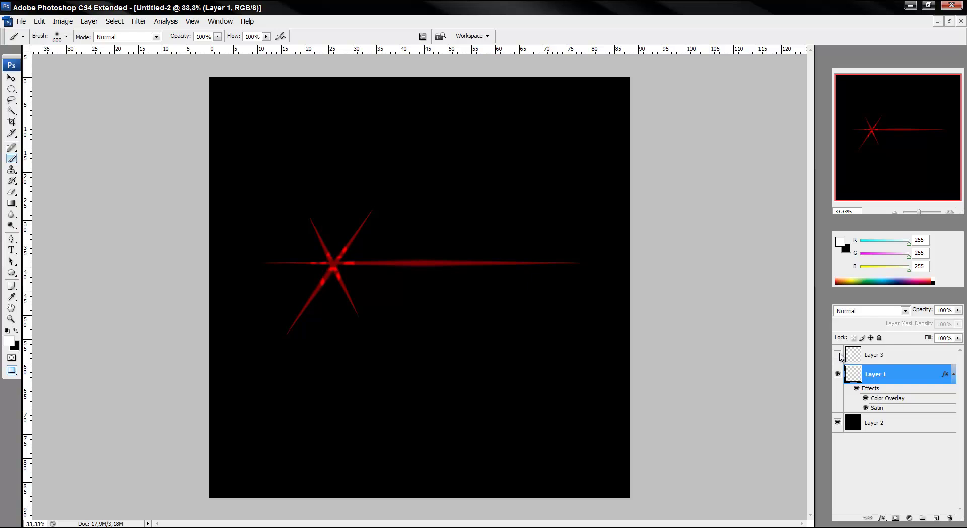
# Show Layer 3 again and apply a red Color Overlay in Normal mode at 100% opacity to its white glow
pyautogui.click(837, 354)
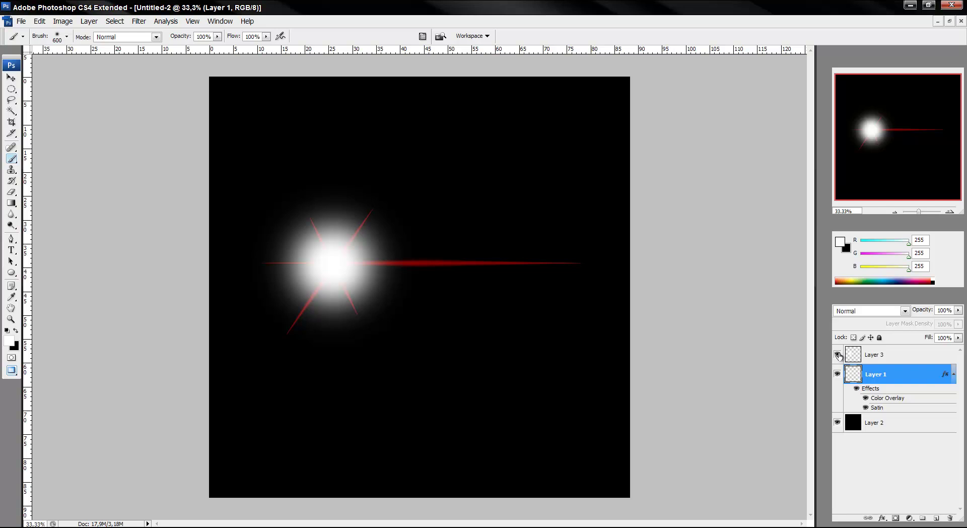
pyautogui.click(938, 357)
pyautogui.doubleClick(937, 357)
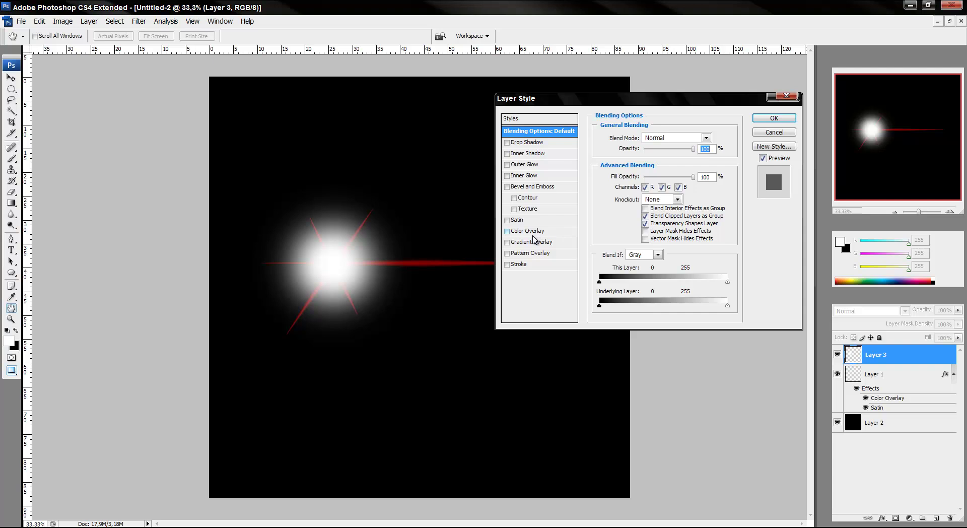
pyautogui.click(533, 234)
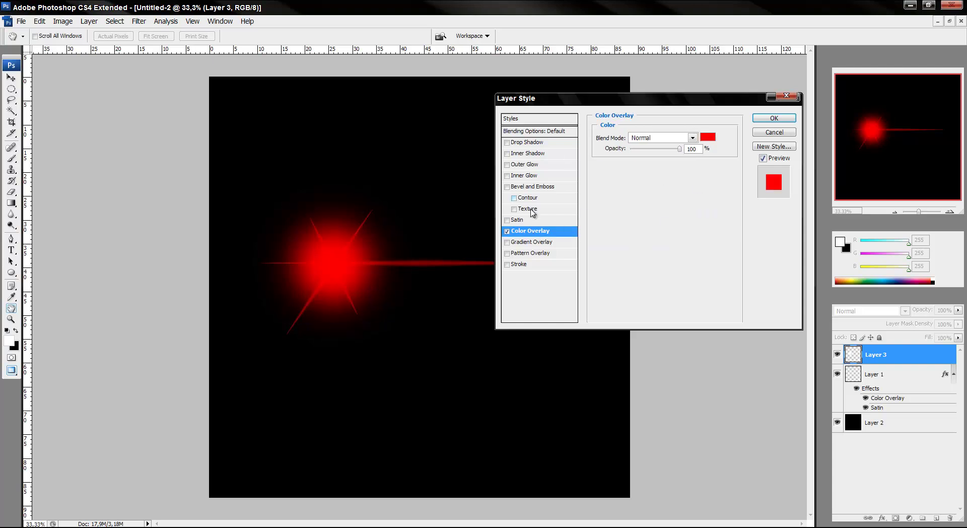
# Add a Satin effect to Layer 3 in Multiply mode at 50% opacity, with an increased distance and a size of 81 px
pyautogui.click(517, 220)
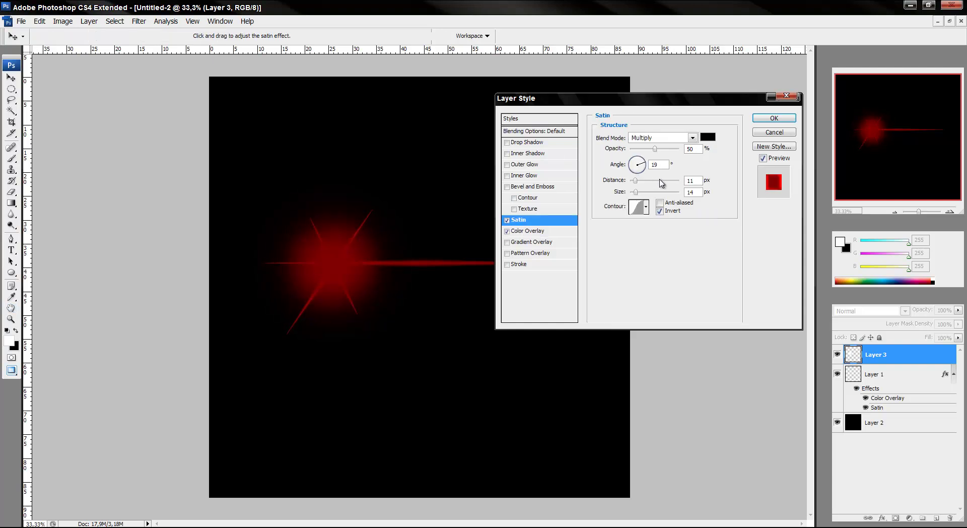
pyautogui.moveTo(638, 181); pyautogui.dragTo(670, 185)
pyautogui.click(638, 181)
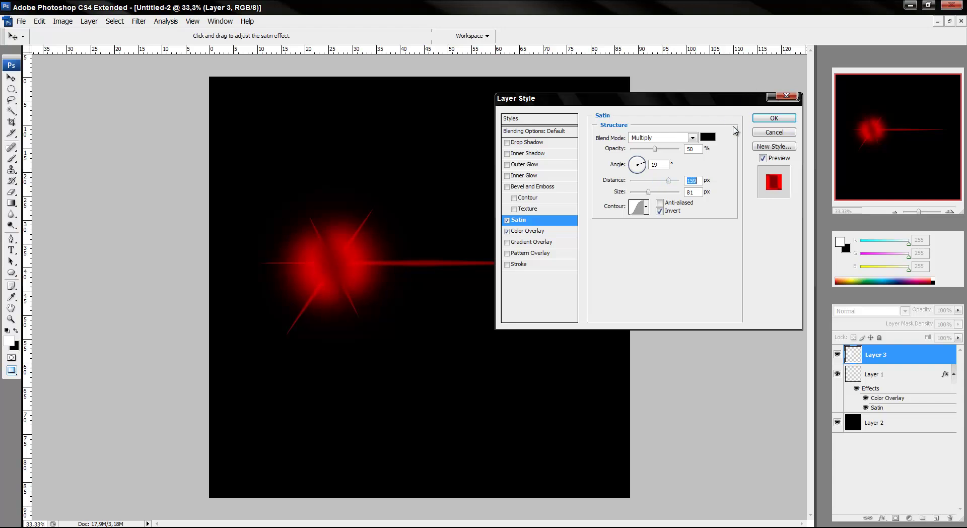
pyautogui.click(787, 119)
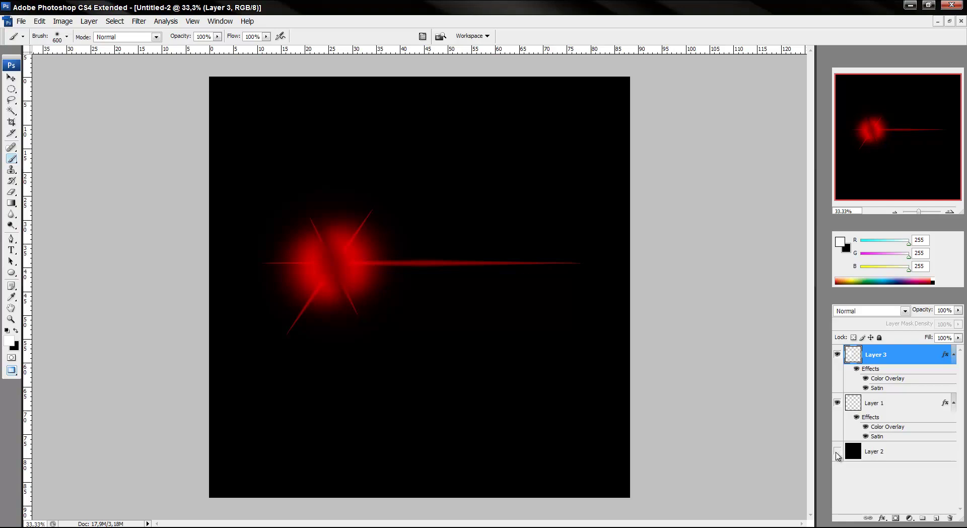
# Hide the black Layer 2 to check the flare against transparency, and show it again
pyautogui.click(836, 452)
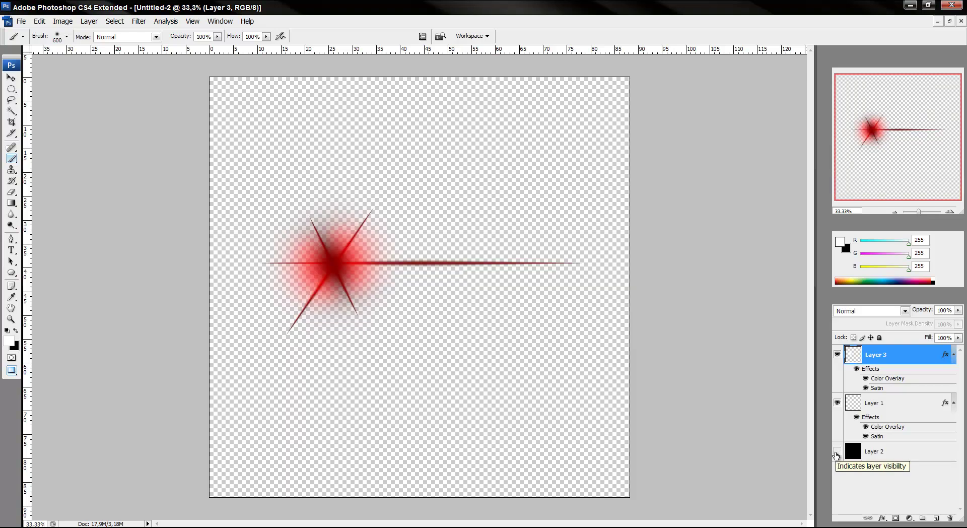
pyautogui.click(836, 453)
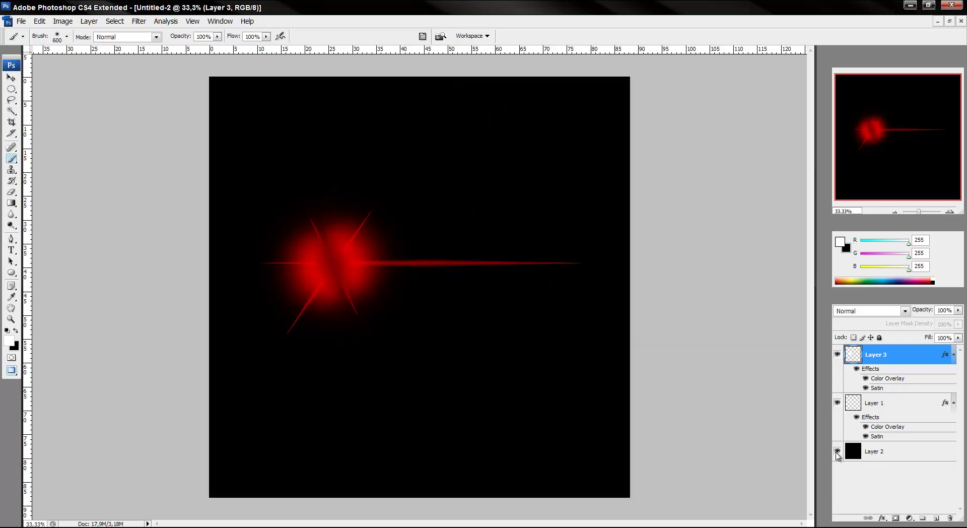